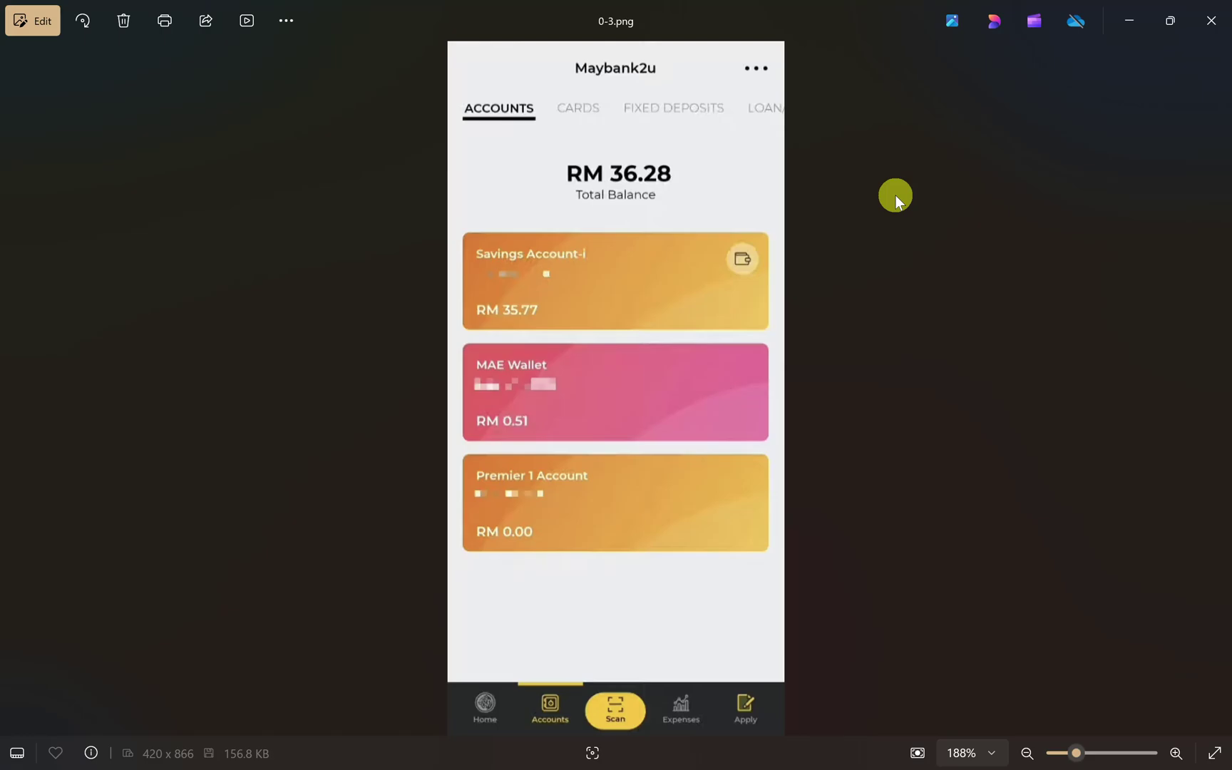
# Step: Step from the first Maybank screenshot through the PIN entry to the RM 36.28 accounts overview
pyautogui.click(8, 393)
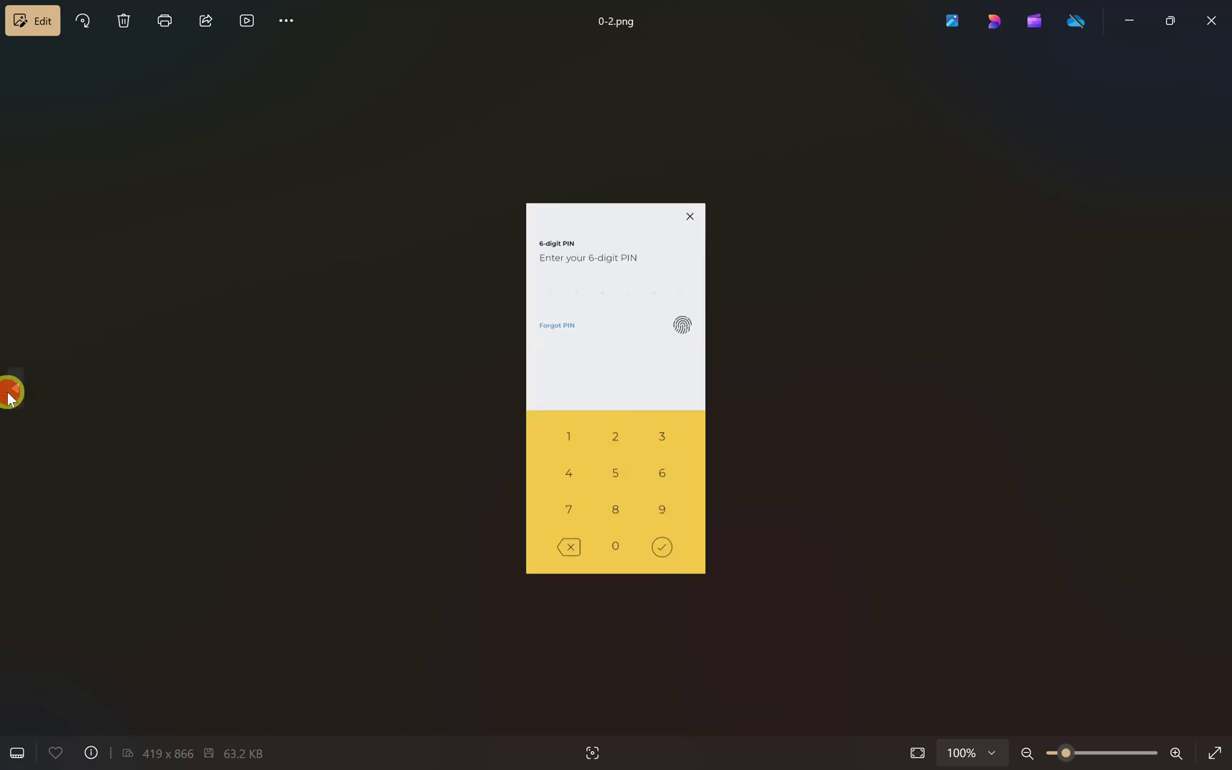
pyautogui.scroll(3, 503, 340)
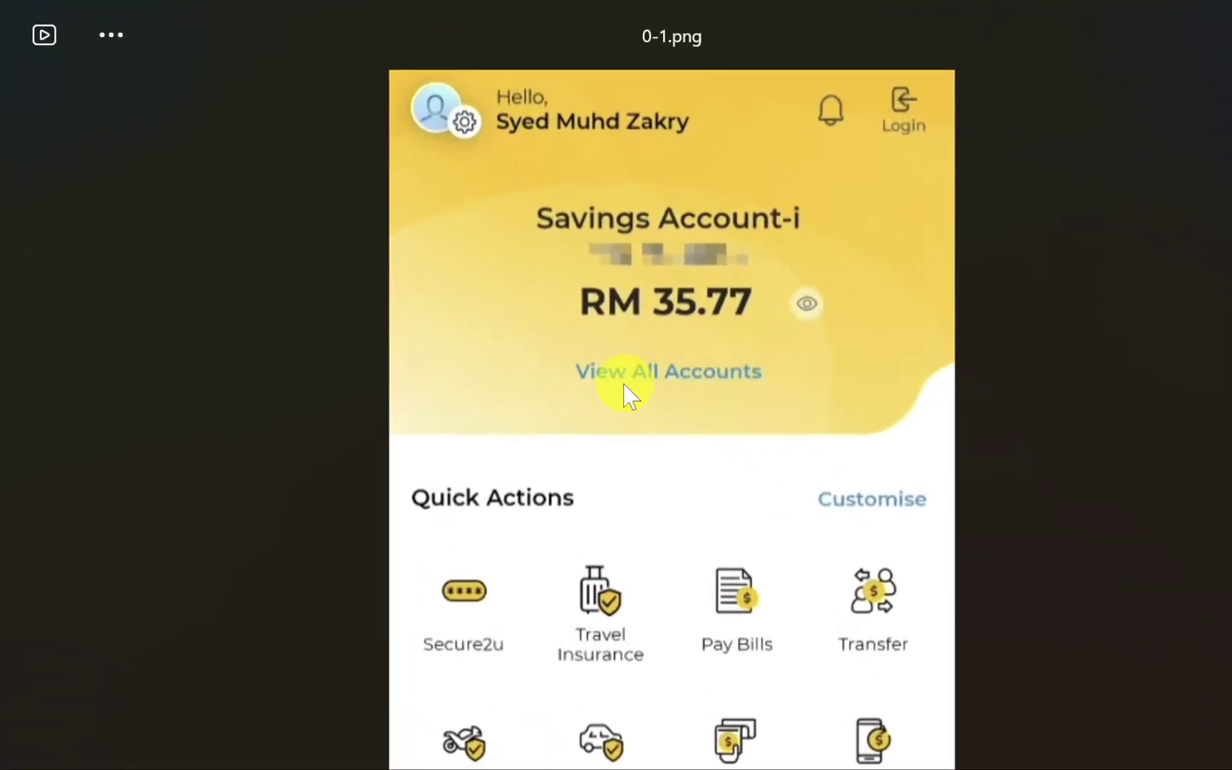
pyautogui.press('Right')
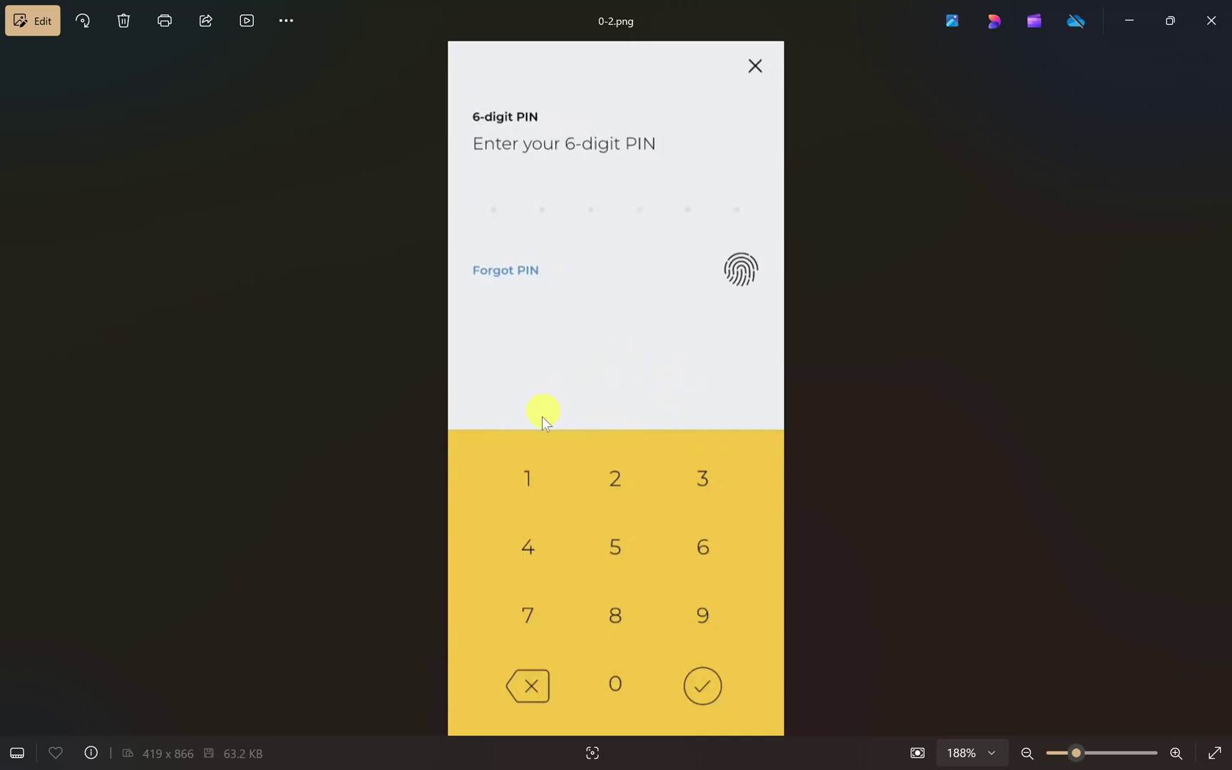
pyautogui.press('Right')
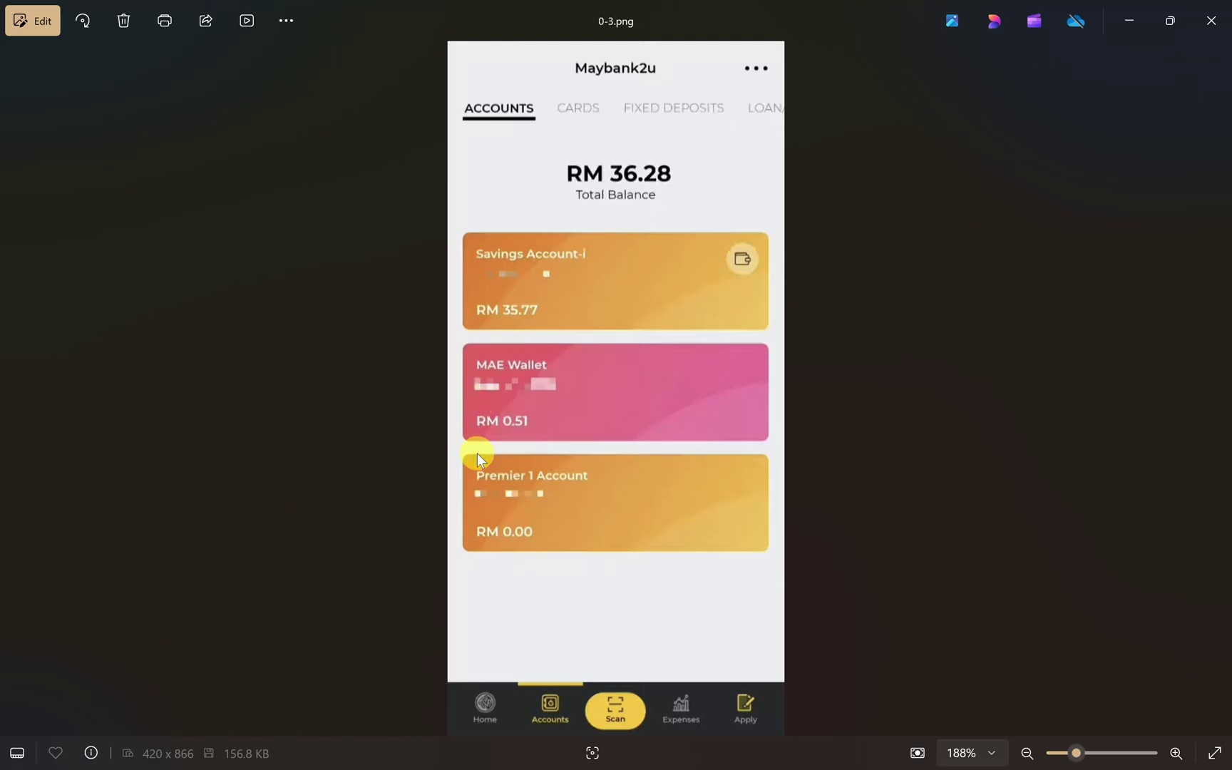
# Step: Move through the first PayPal screenshot and Add to Wallet to the Link your Bank list
pyautogui.click(1219, 385)
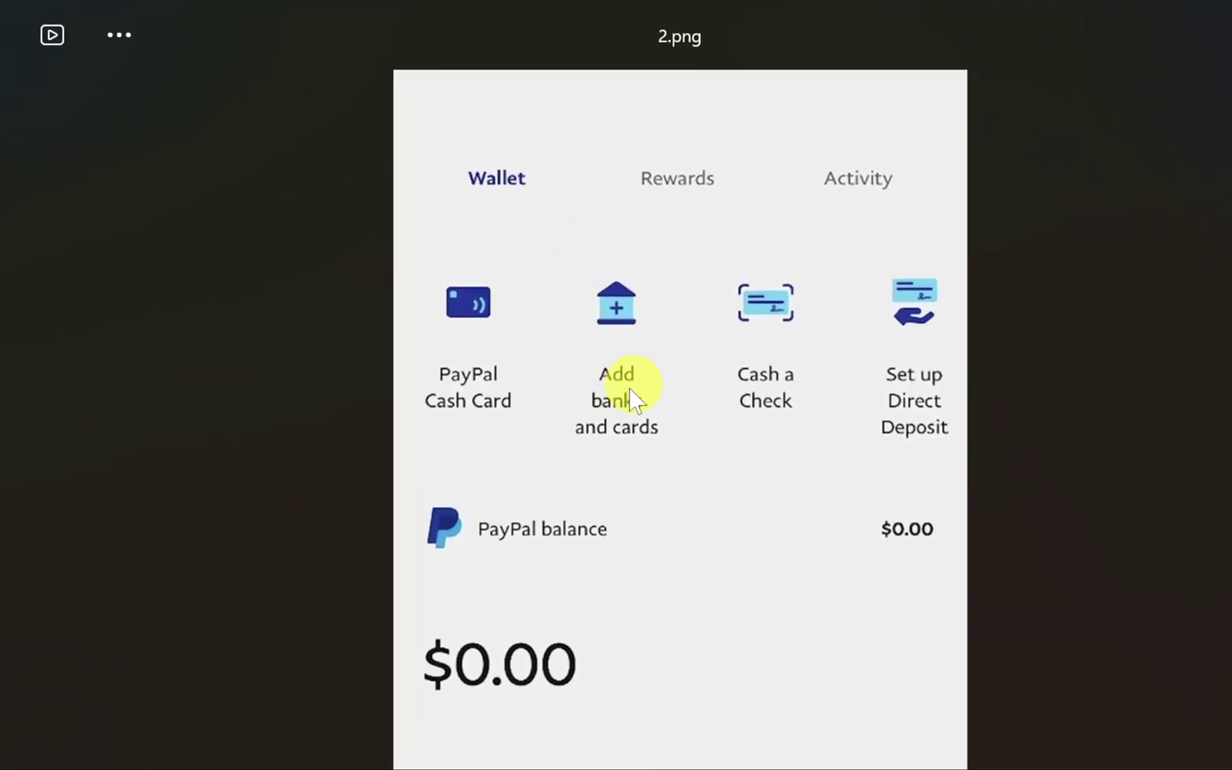
pyautogui.press('Right')
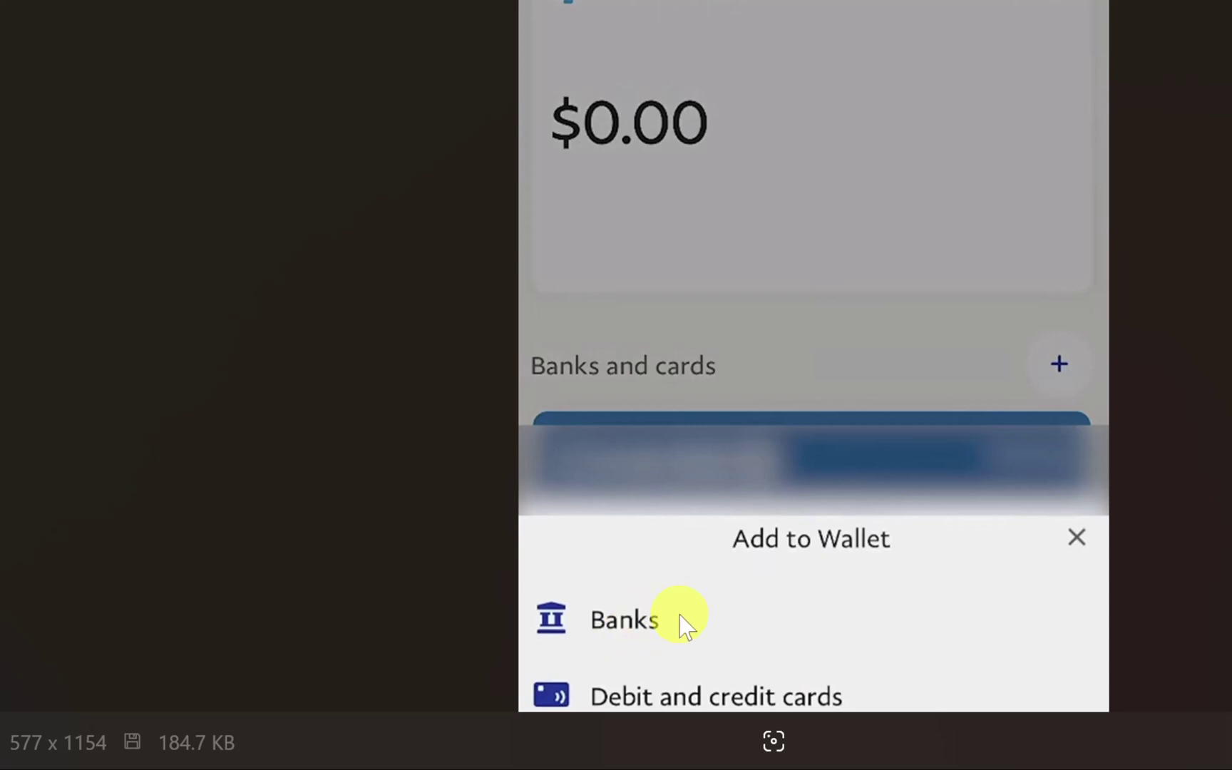
pyautogui.press('Right')
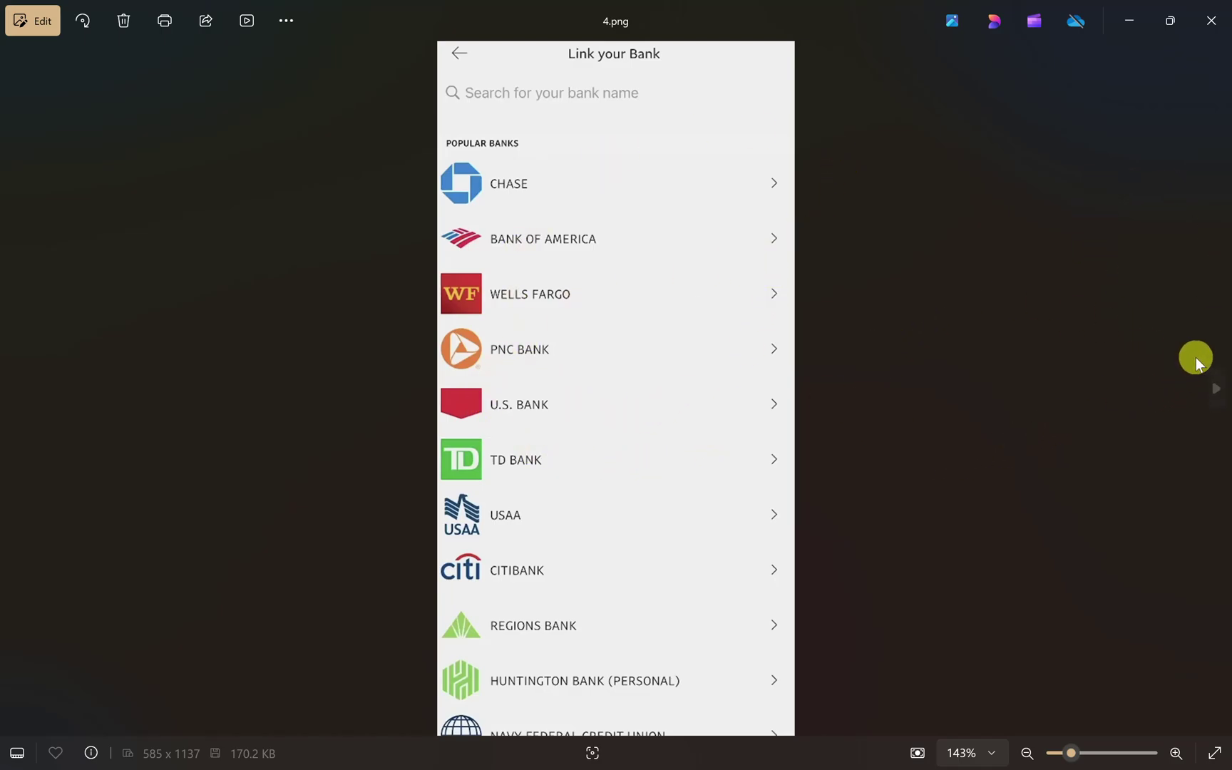
# Step: Advance past the PayPal wallet screenshot to the $2.16 transfer amount screen (8.png)
pyautogui.click(1216, 389)
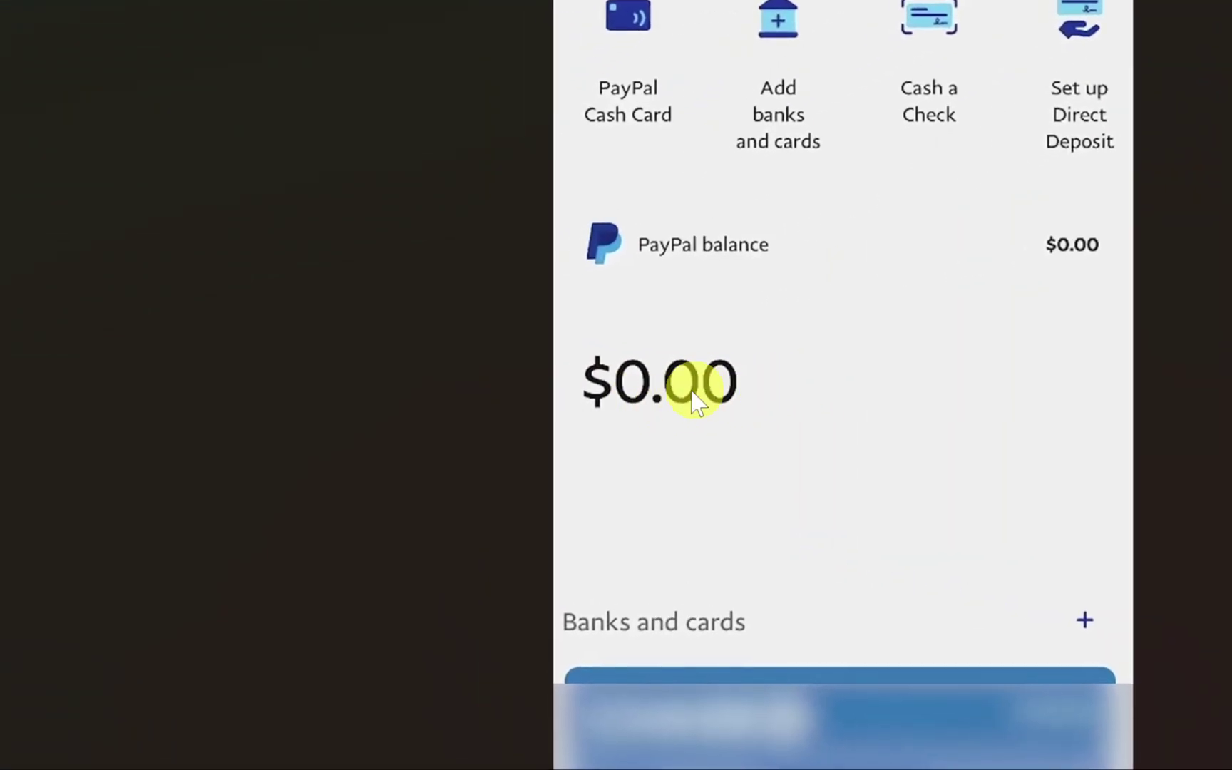
pyautogui.press('Right')
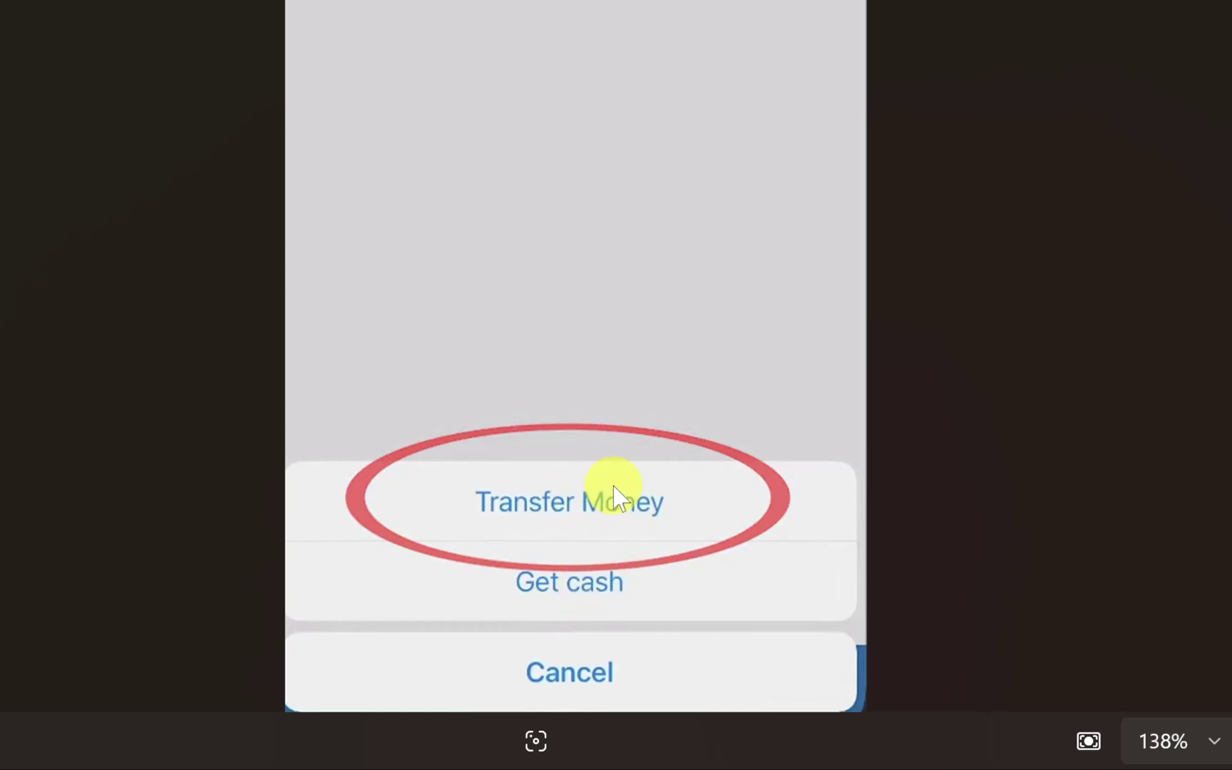
pyautogui.press('Right')
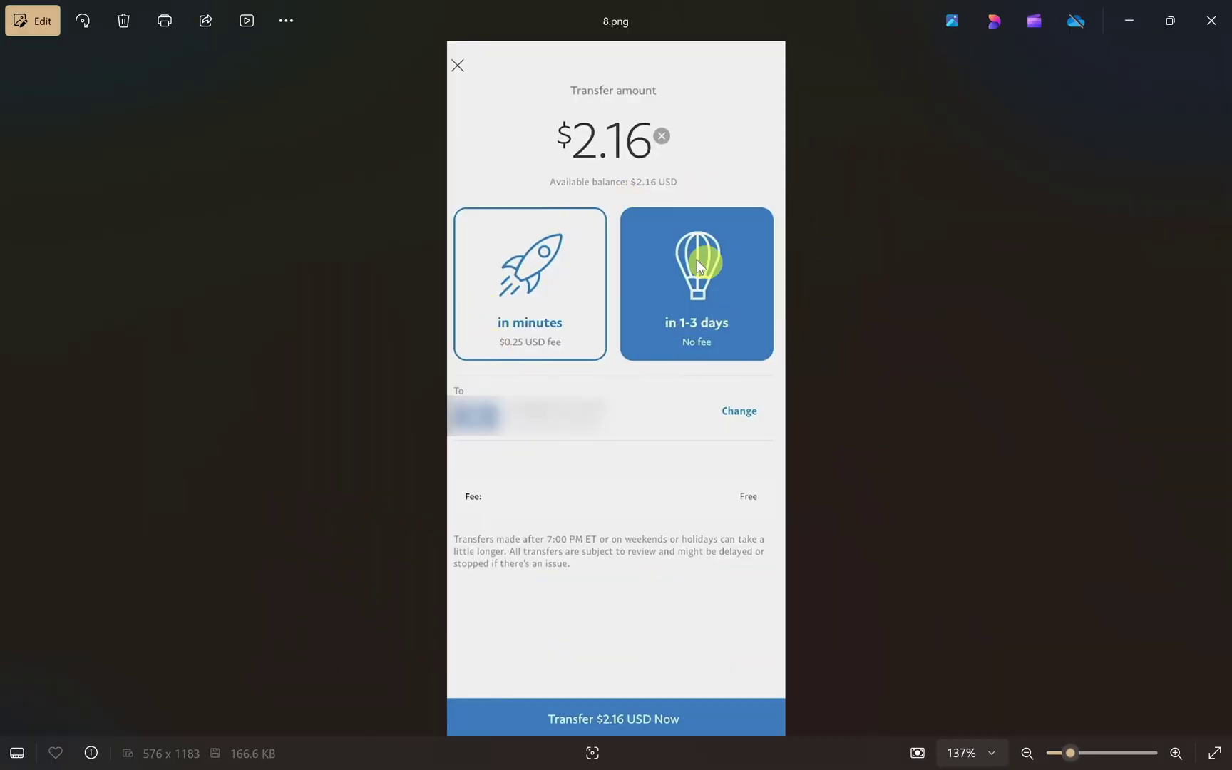
pyautogui.click(659, 310)
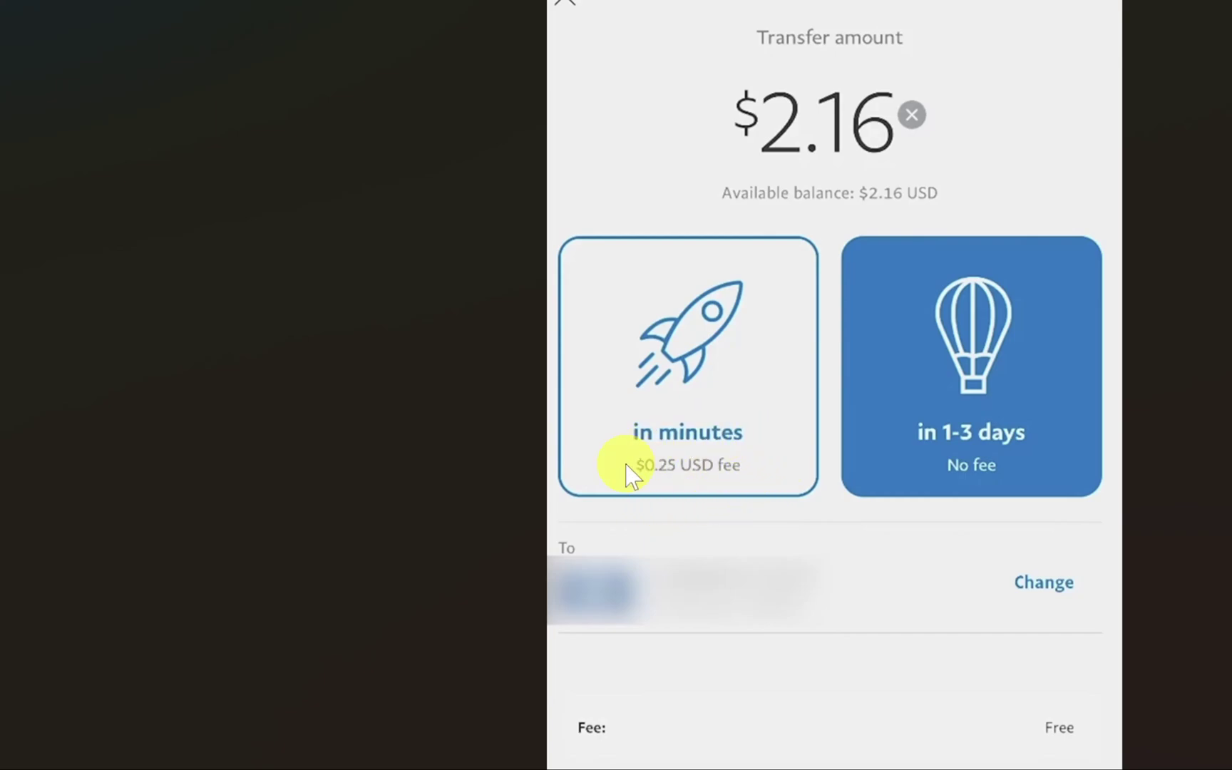
pyautogui.click(1010, 399)
pyautogui.click(906, 486)
pyautogui.click(895, 405)
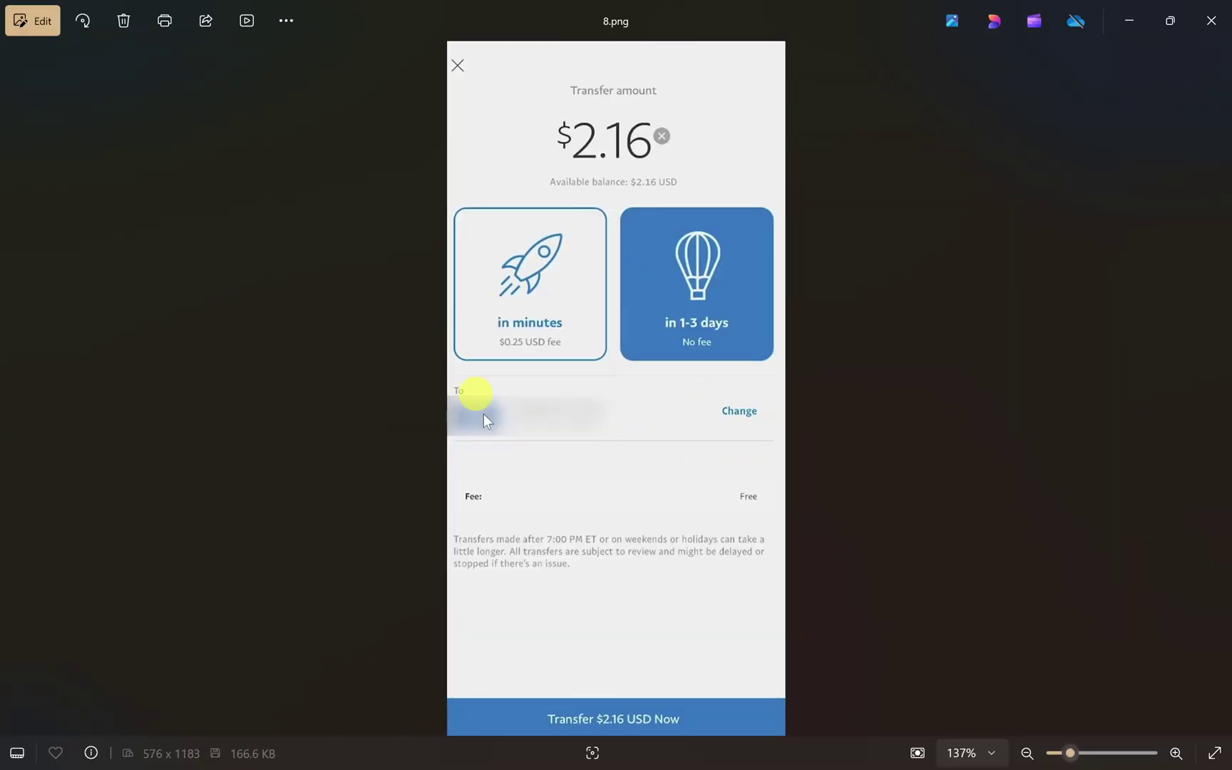